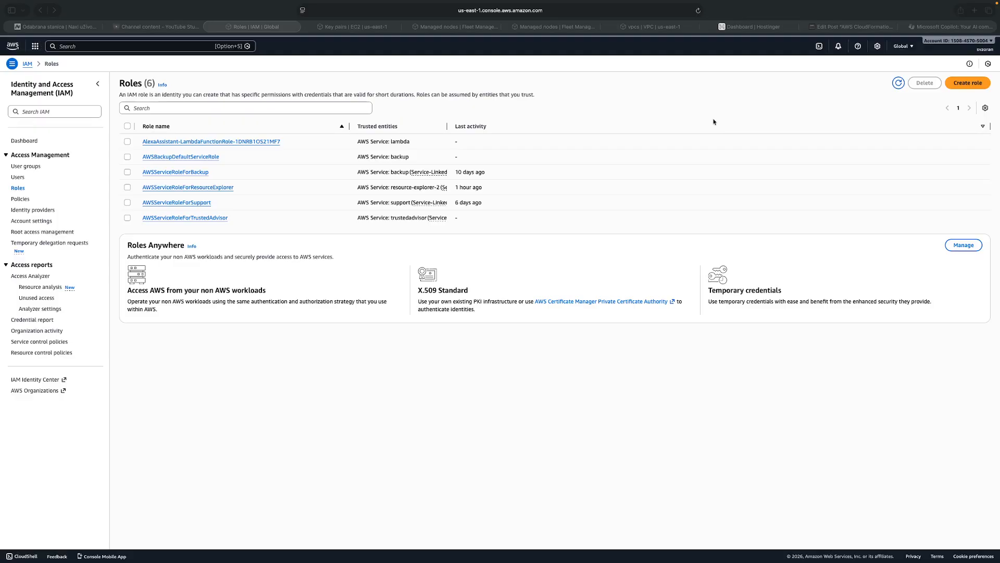
# - Start creating an IAM role with AWS service as the trusted entity type and EC2 as the use case
pyautogui.click(120, 13)
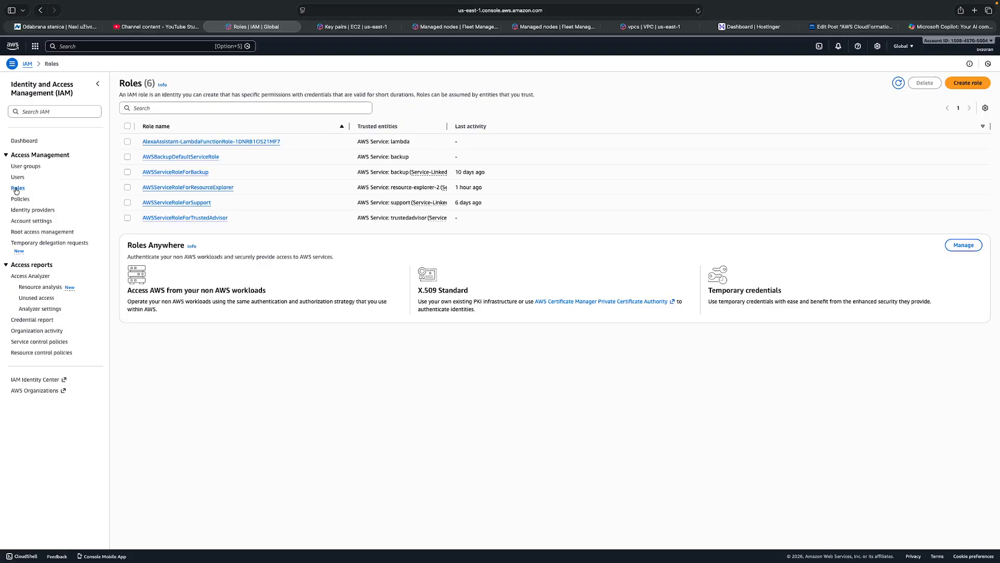
pyautogui.click(966, 84)
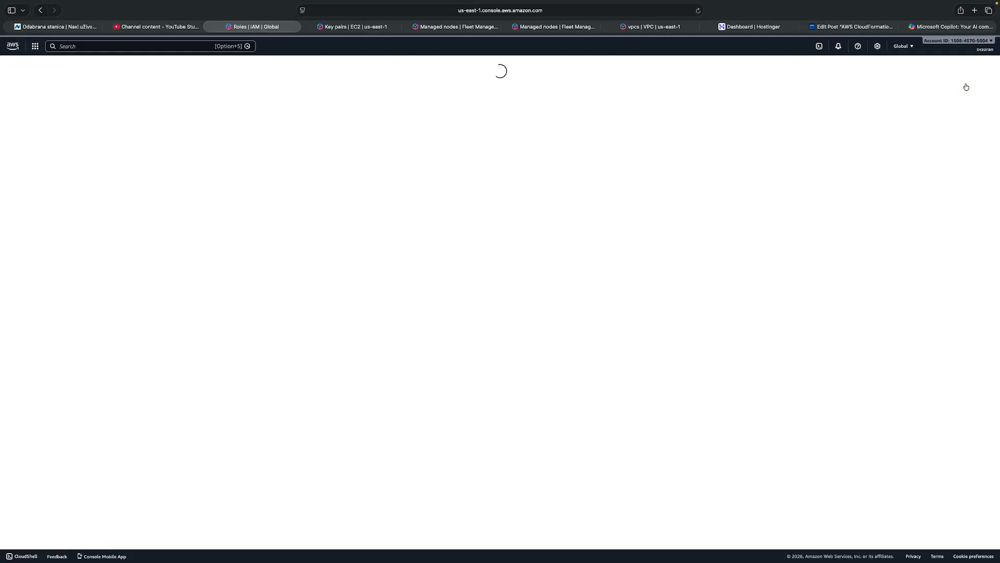
pyautogui.click(213, 251)
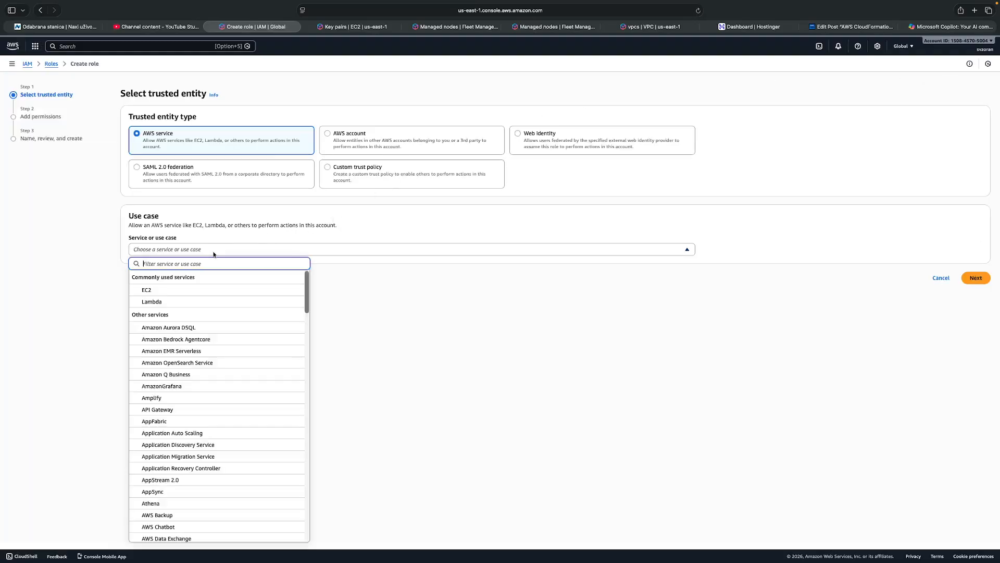
pyautogui.click(162, 292)
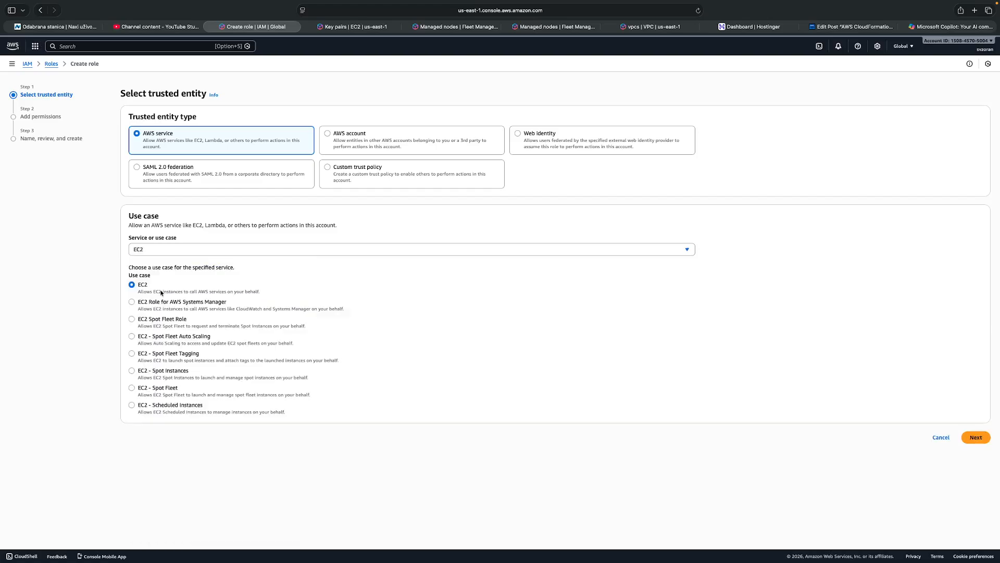
pyautogui.click(977, 438)
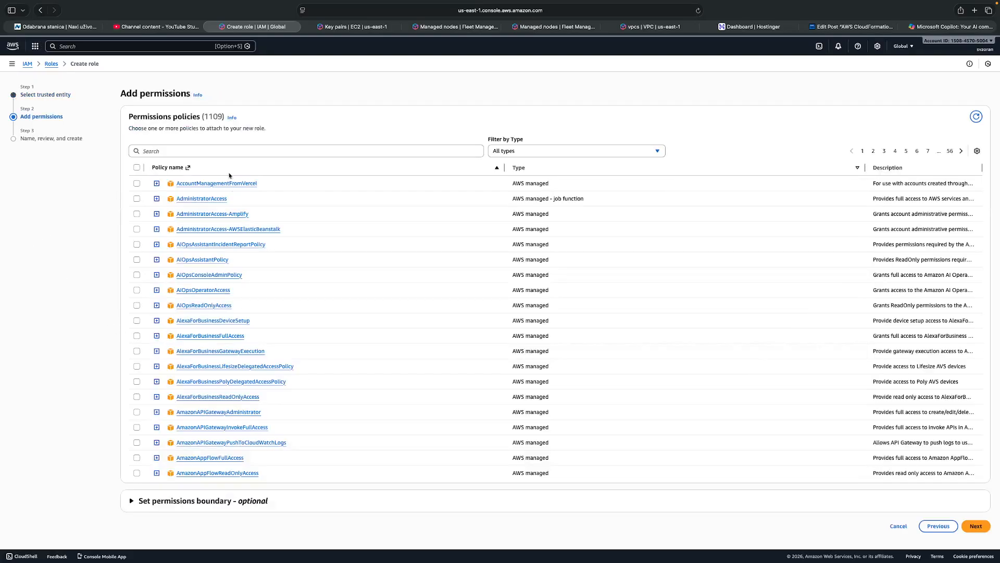
# - Filter the permissions policies by "ssm" and attach AmazonSSMManagedInstanceCore to the new role
pyautogui.click(229, 150)
pyautogui.write('ssm')
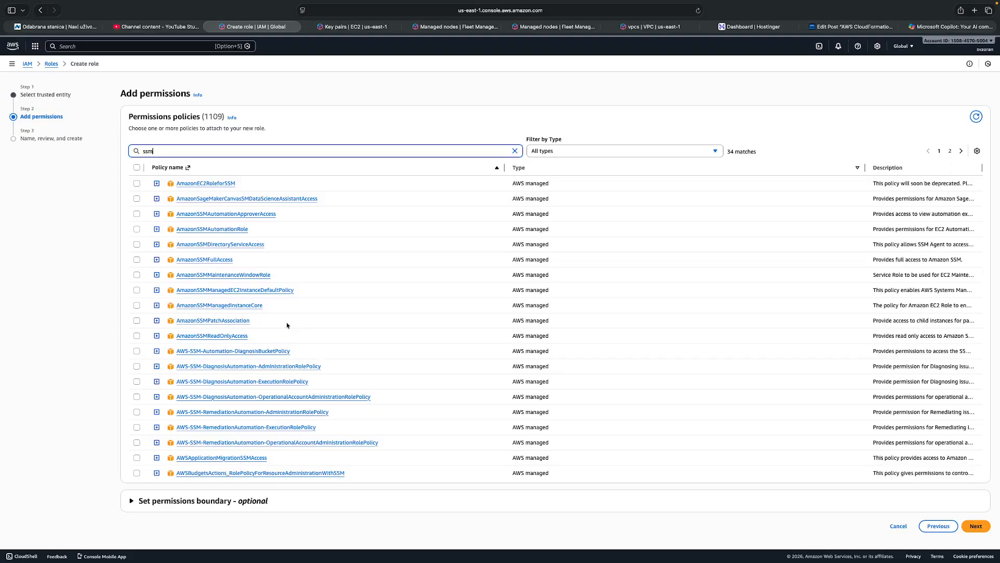
pyautogui.click(137, 306)
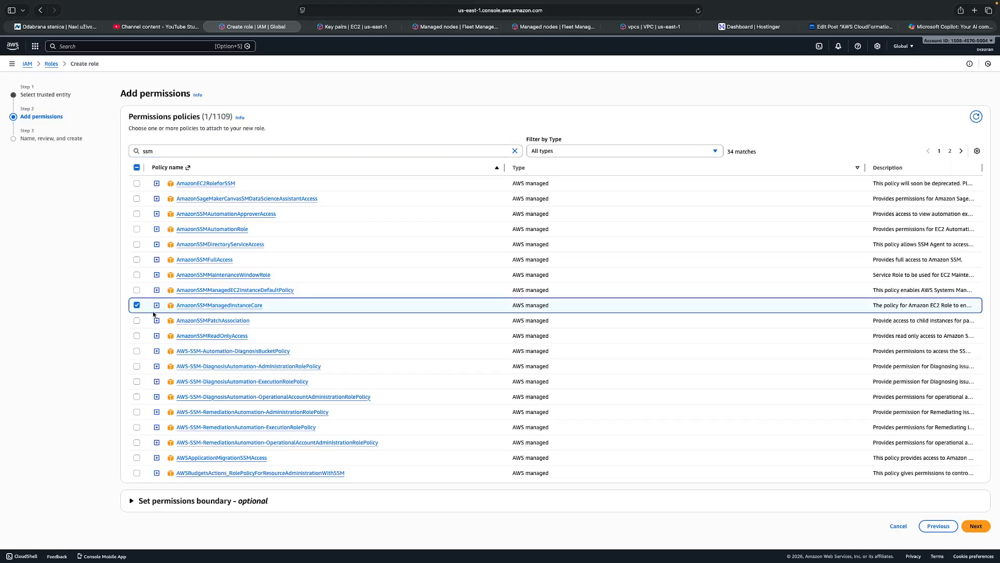
pyautogui.click(975, 526)
# - Name the role ec2-ssm-test and create it
pyautogui.click(176, 152)
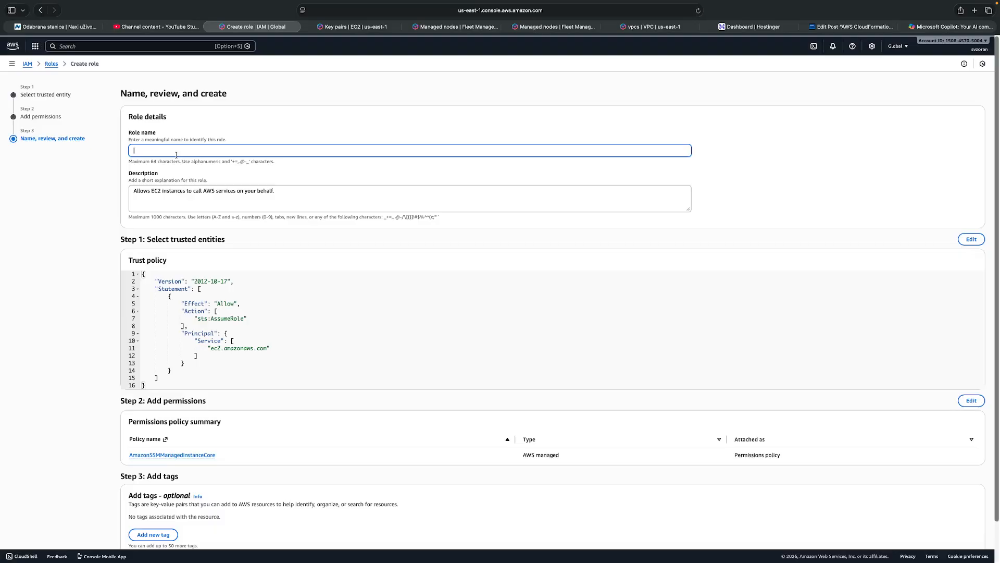
pyautogui.write('ec2-ssm-test')
pyautogui.scroll(-2, 933, 448)
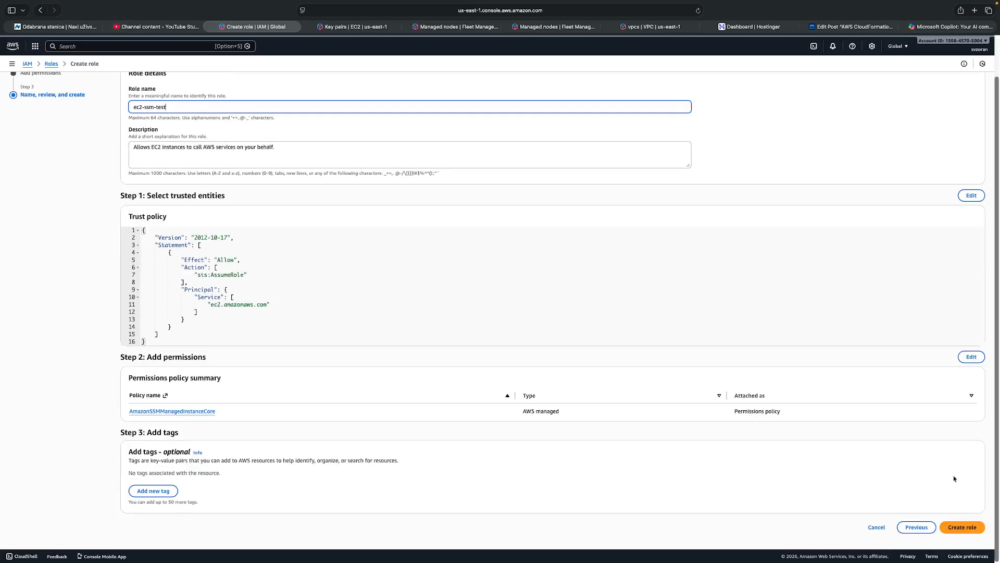
pyautogui.click(964, 527)
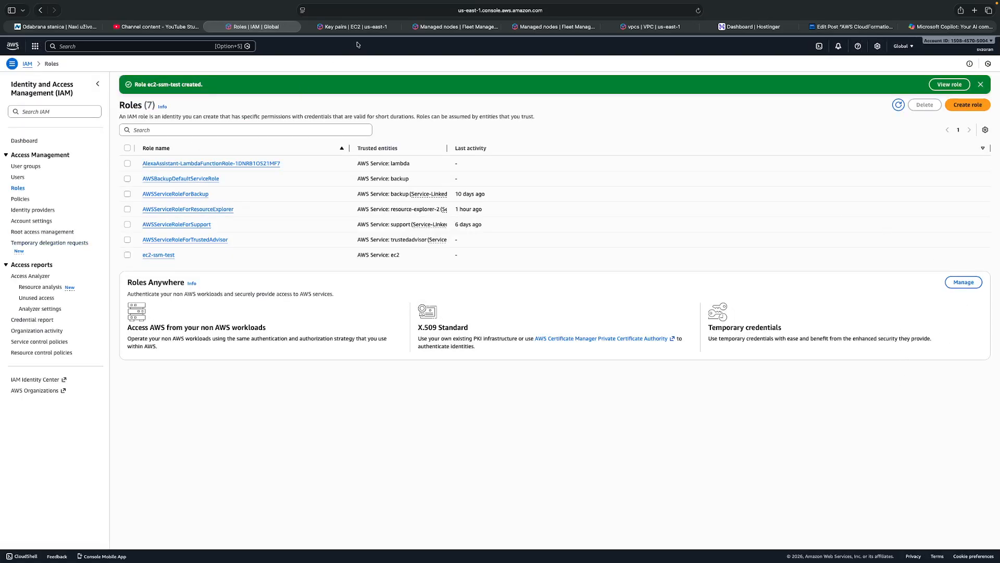
# - Create an EC2 key pair named ec2-test with type RSA and the .pem private key format
pyautogui.click(355, 26)
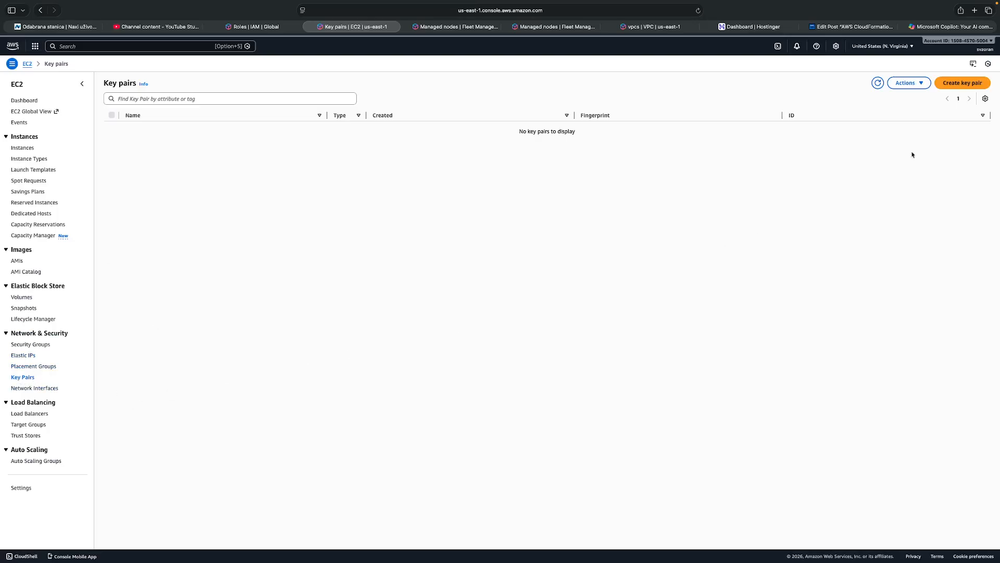
pyautogui.click(967, 85)
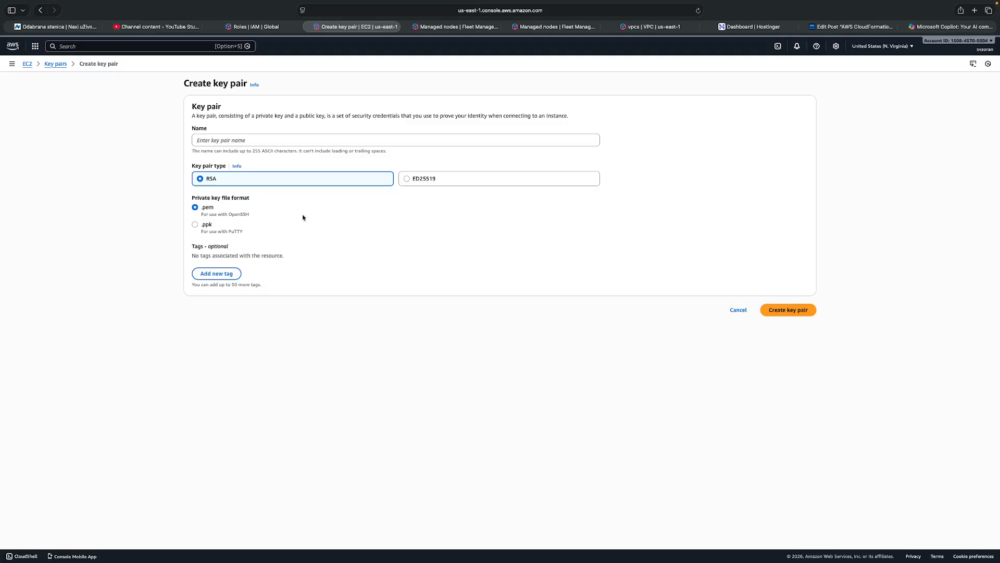
pyautogui.click(250, 140)
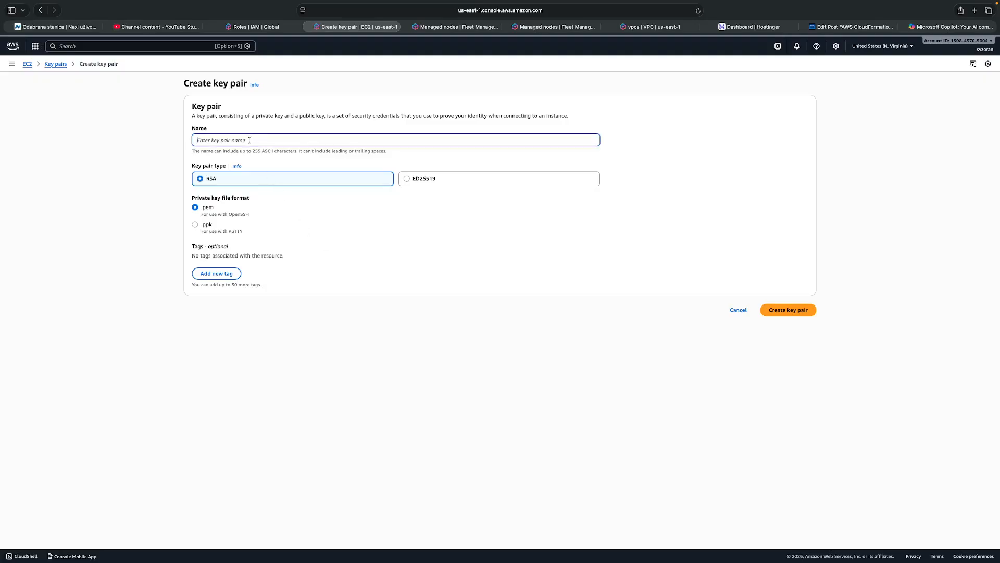
pyautogui.write('ec2-test')
pyautogui.click(785, 313)
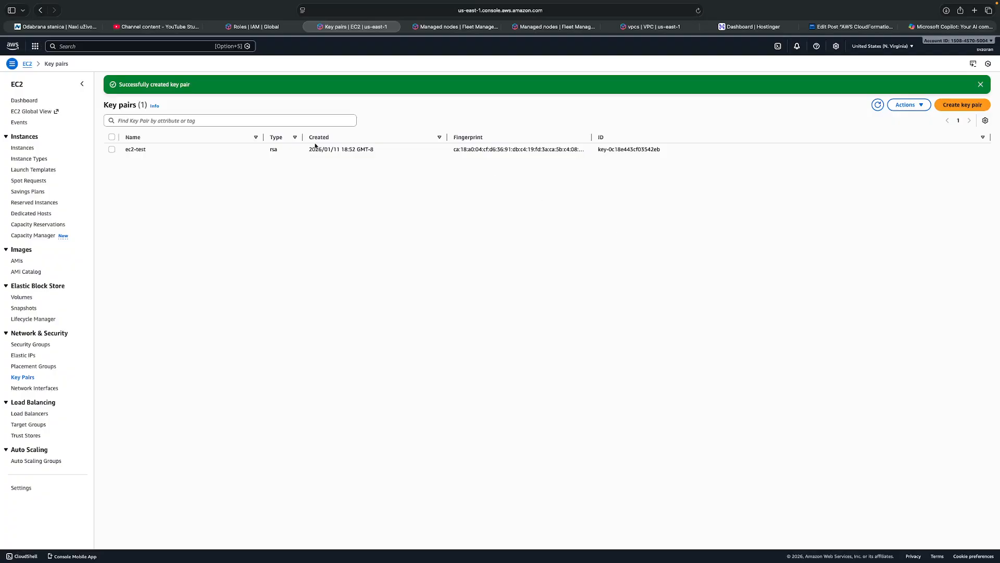
# - Select the Microsoft Windows Server 2025 Base image in the EC2 AMI Catalog and start launching an instance with it
pyautogui.click(26, 153)
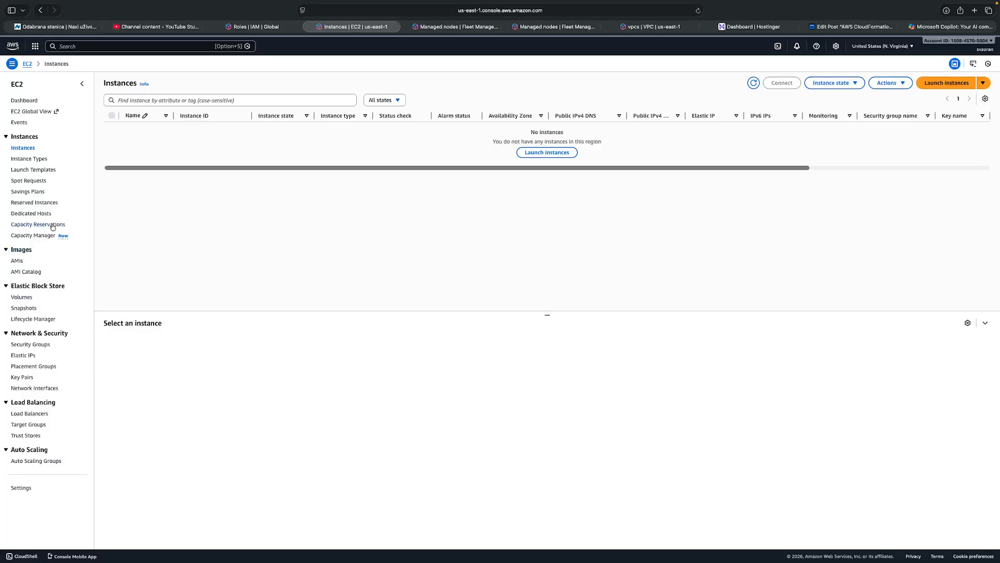
pyautogui.click(26, 273)
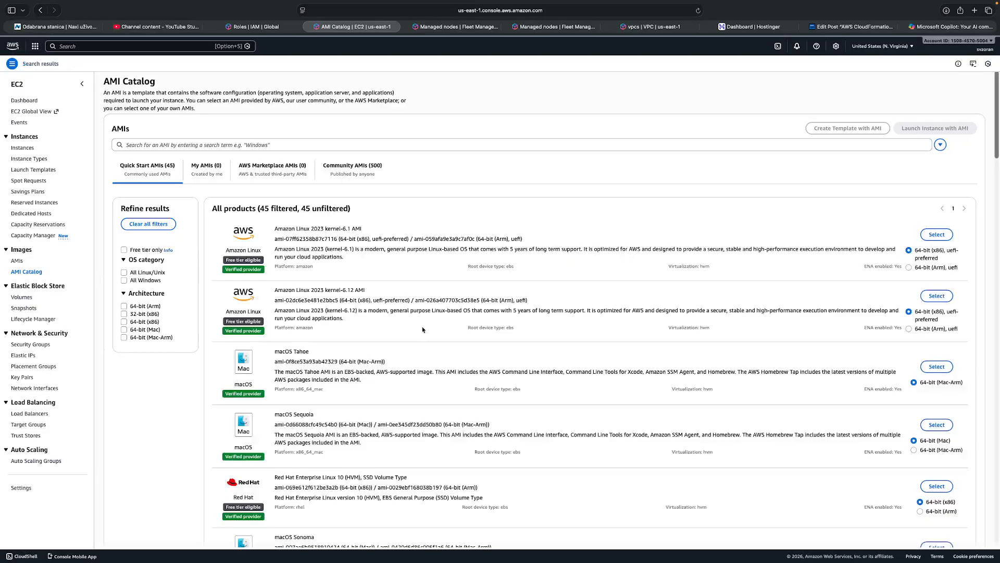
pyautogui.scroll(-1, 423, 330)
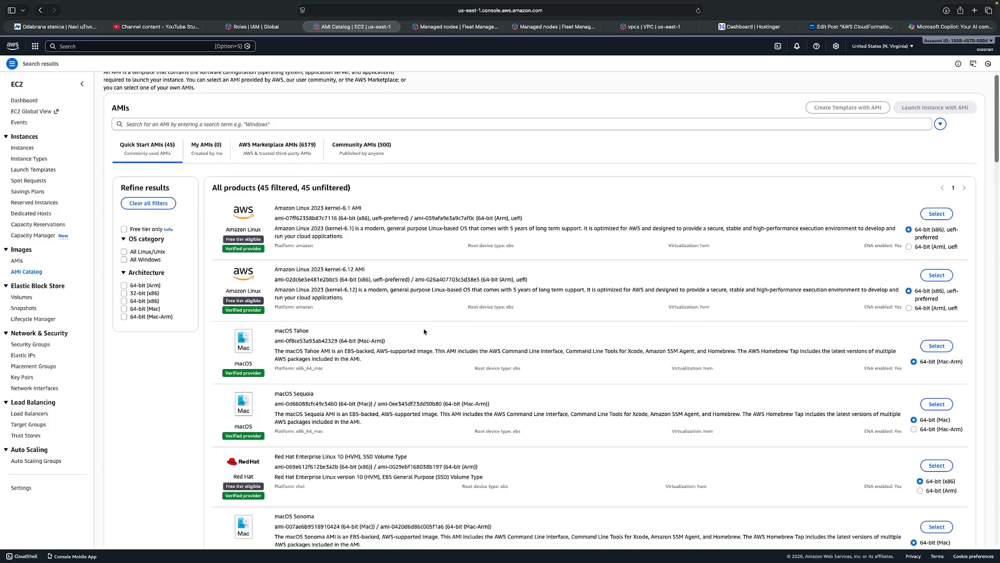
pyautogui.scroll(-5, 424, 329)
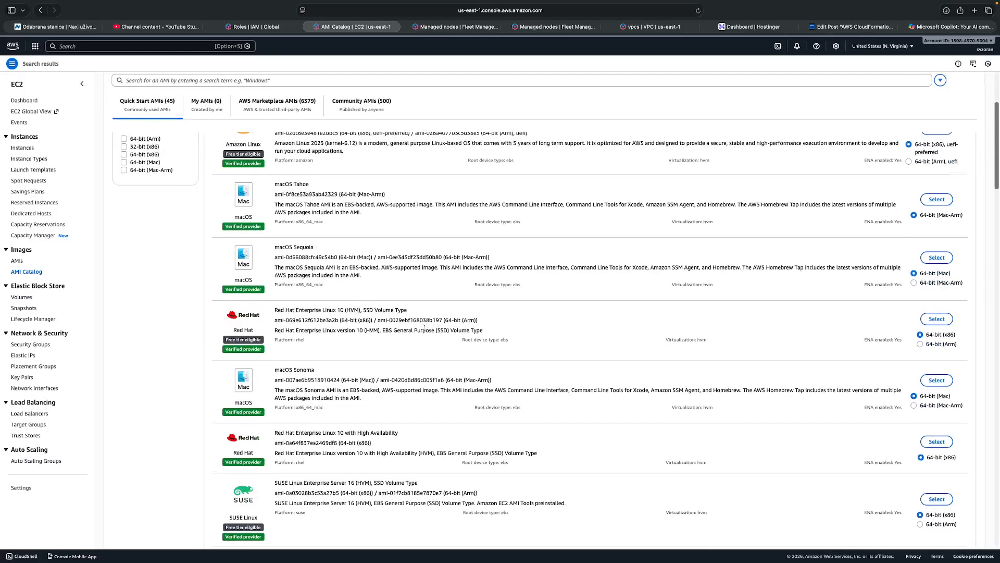
pyautogui.scroll(-7, 424, 329)
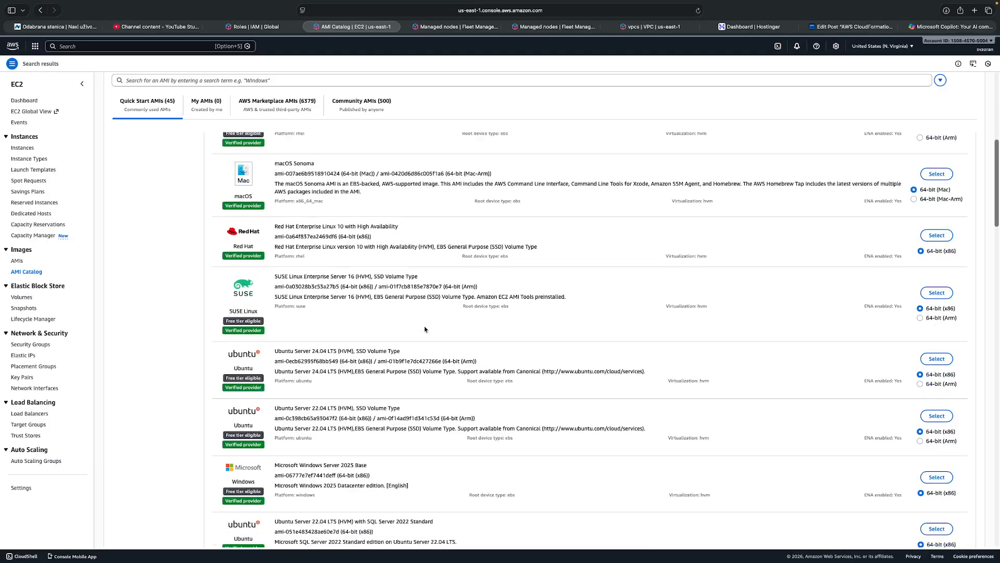
pyautogui.scroll(-2, 424, 329)
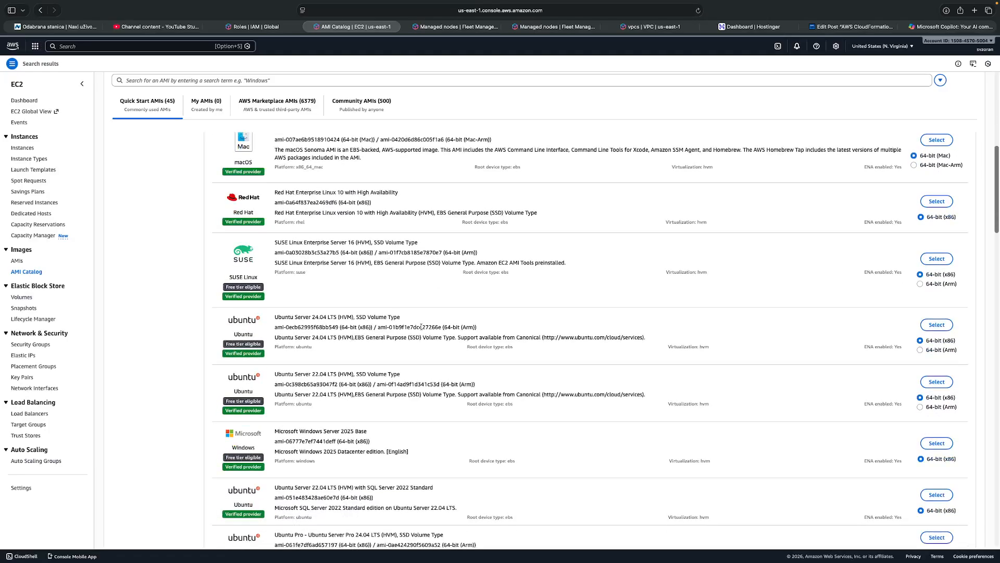
pyautogui.scroll(-1, 422, 328)
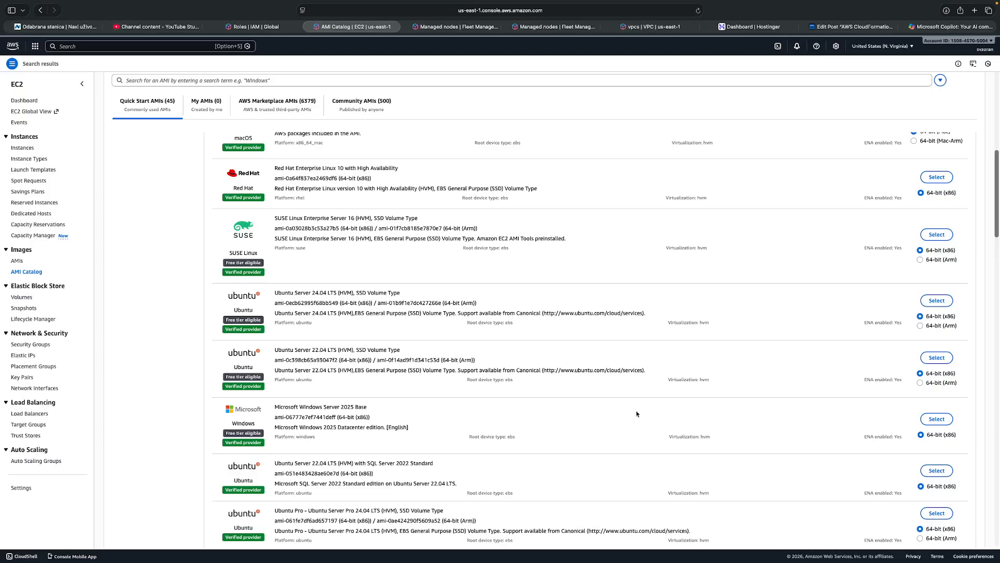
pyautogui.click(935, 420)
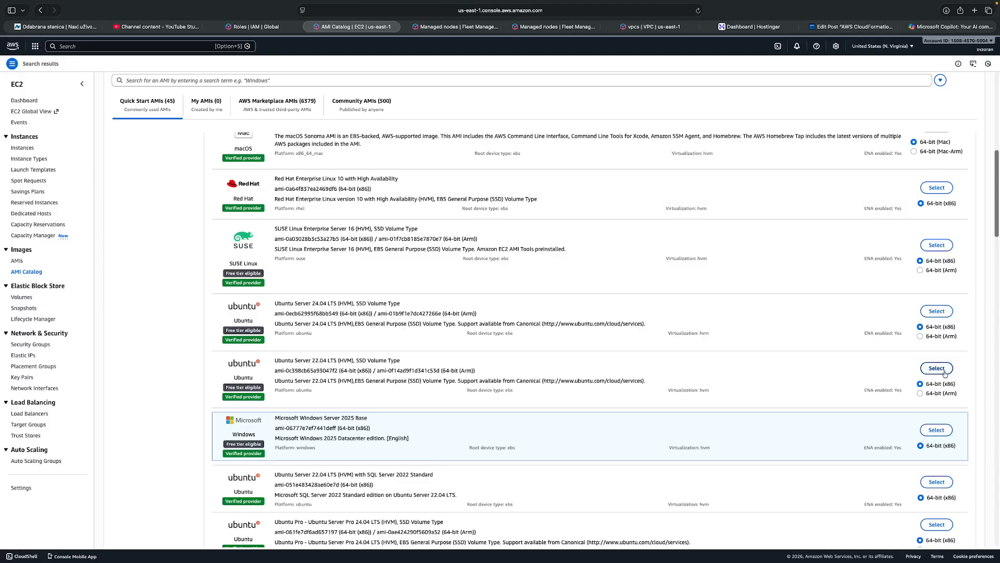
pyautogui.scroll(-7, 946, 369)
pyautogui.scroll(7, 945, 366)
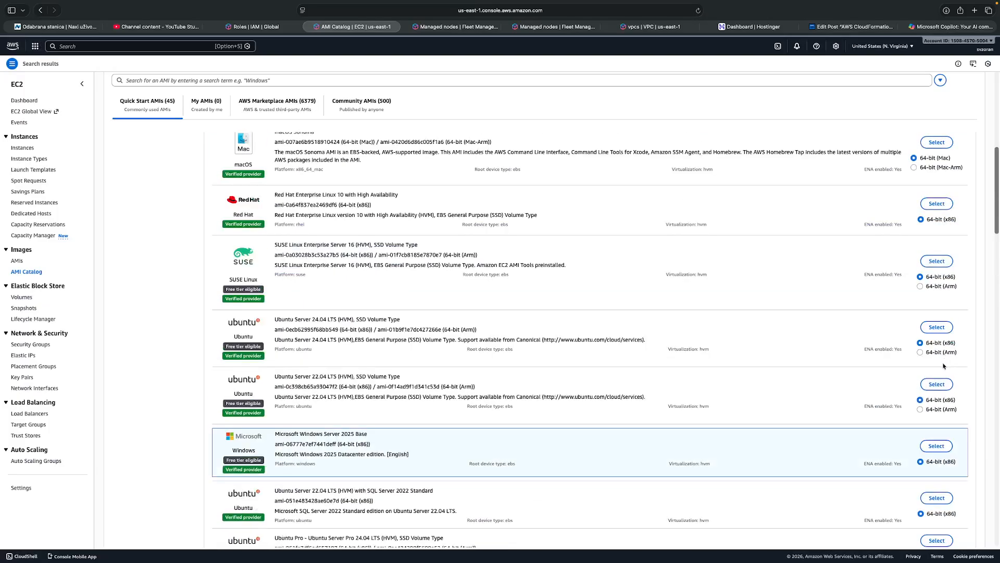
pyautogui.scroll(10, 943, 364)
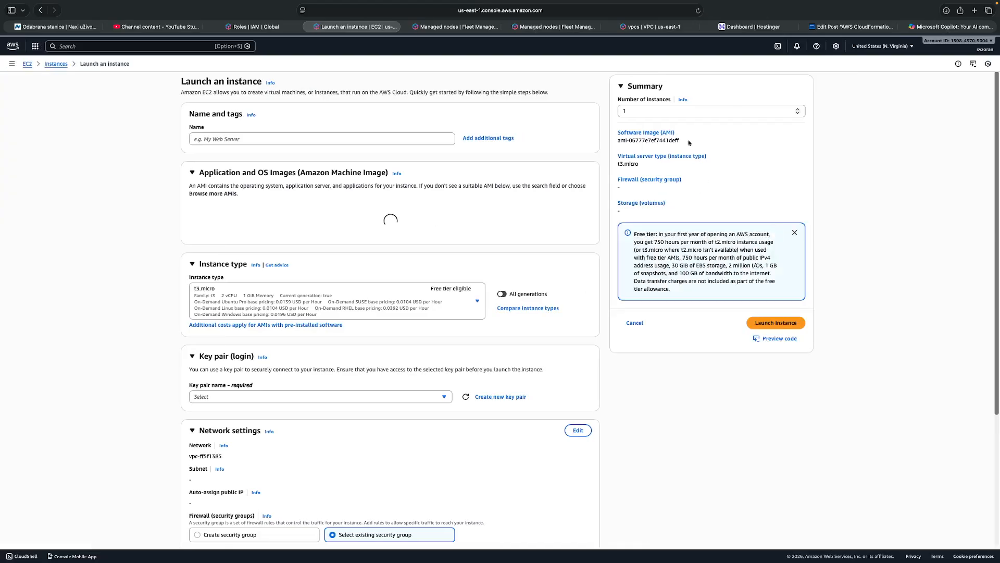
# - Name the instance windows-test-ec2 and assign the ec2-test key pair for login
pyautogui.click(299, 140)
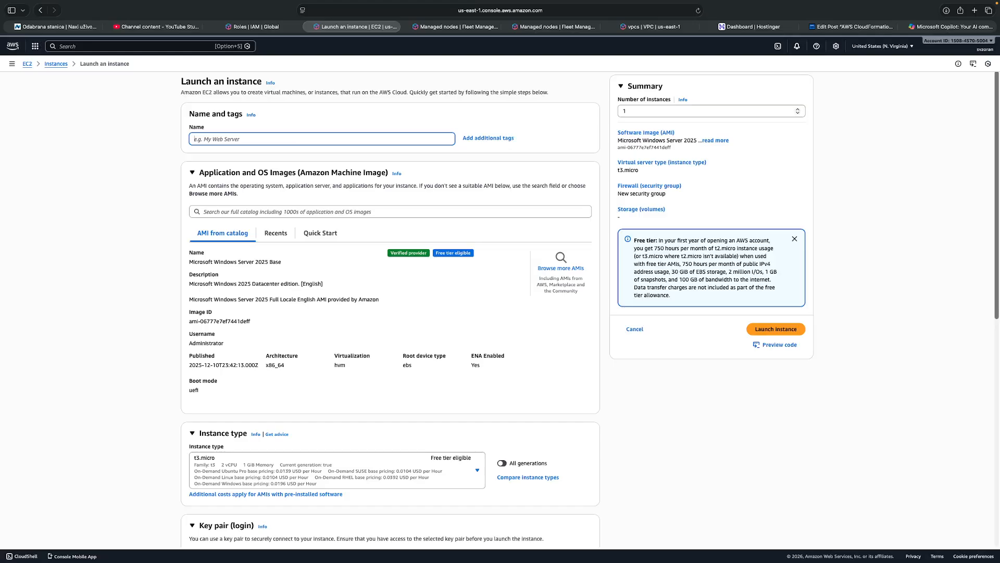
pyautogui.write('windows-test-ec2')
pyautogui.scroll(-5, 170, 265)
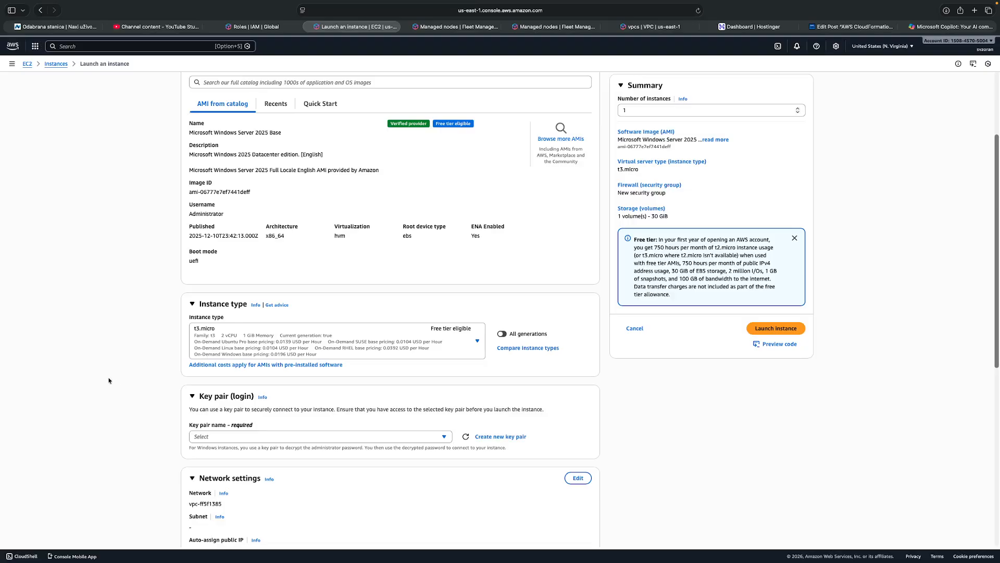
pyautogui.scroll(-5, 226, 322)
pyautogui.click(218, 252)
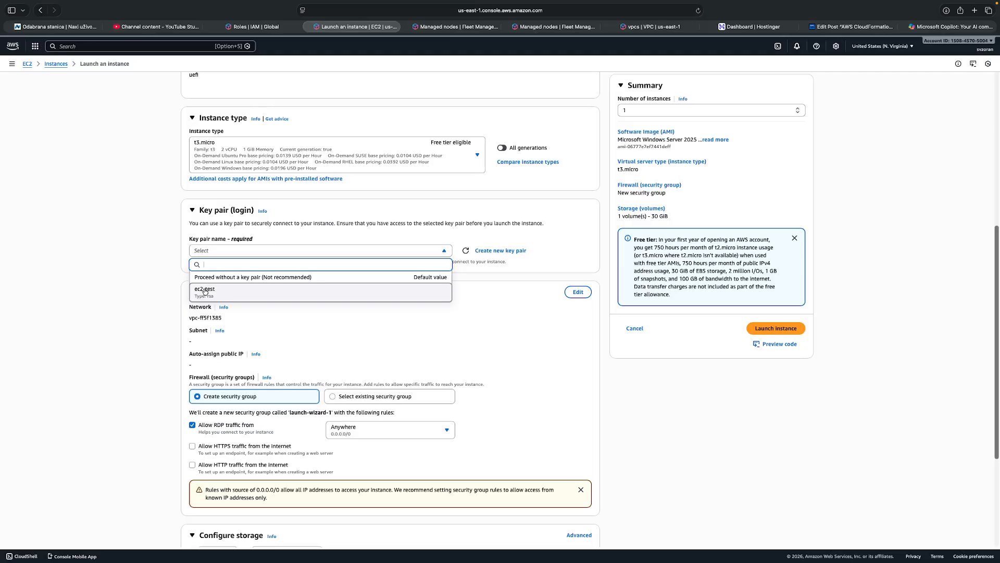
pyautogui.click(204, 291)
pyautogui.scroll(-3, 129, 258)
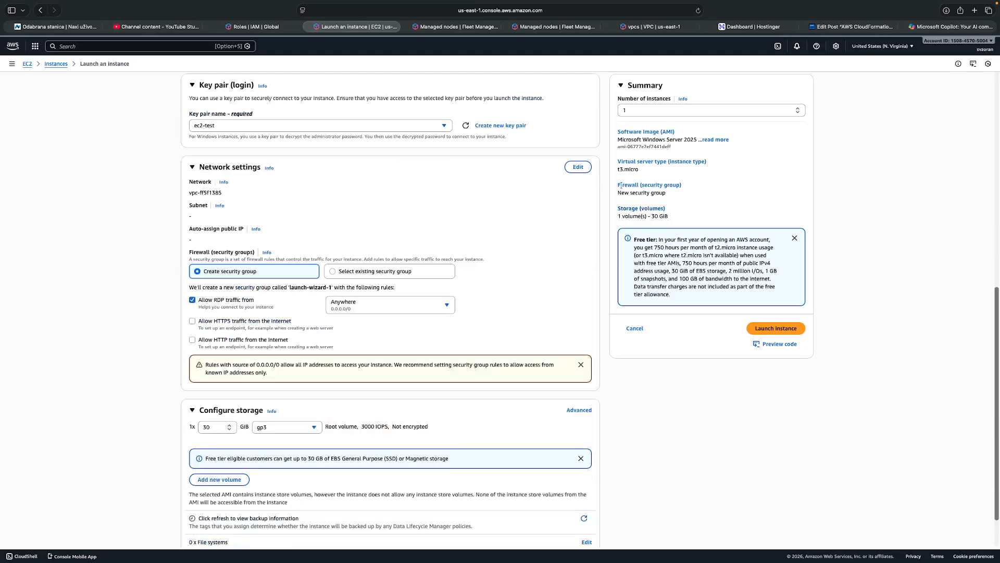
# - Edit the instance's network settings to use the test-vac VPC
pyautogui.click(581, 168)
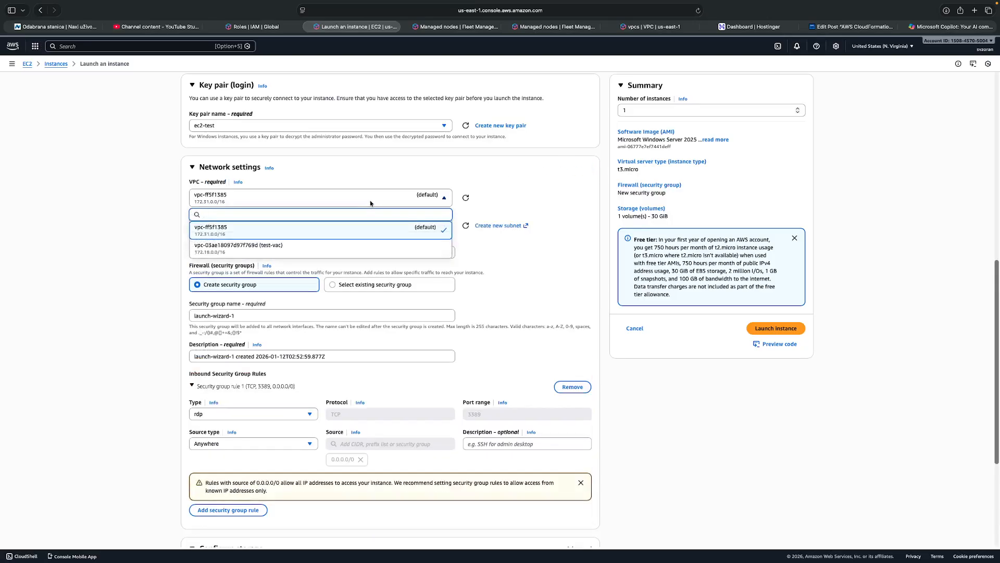
pyautogui.click(280, 249)
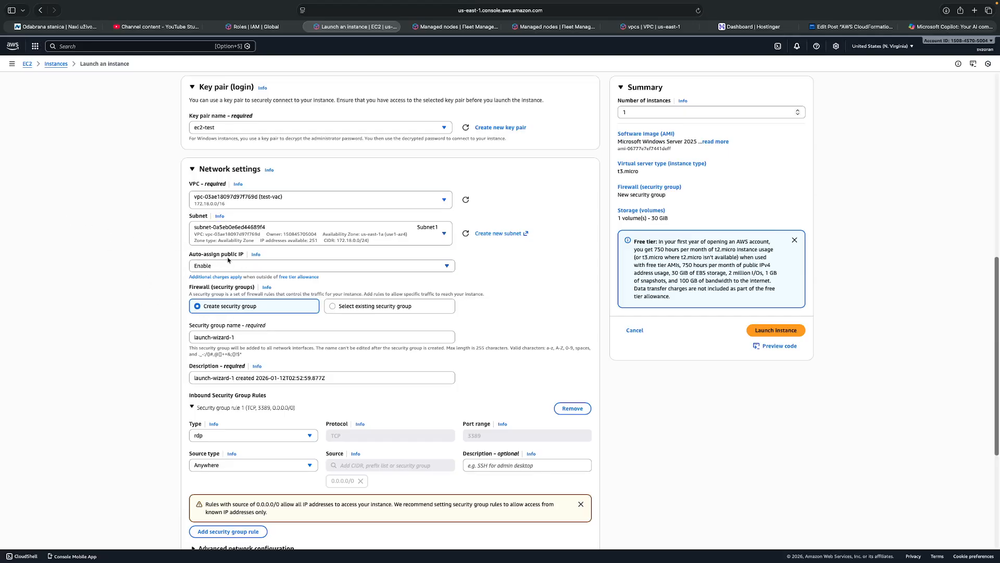
# - Name the new security group ec2-test-sg and set the source type of its RDP inbound rule to My IP
pyautogui.scroll(-2, 97, 276)
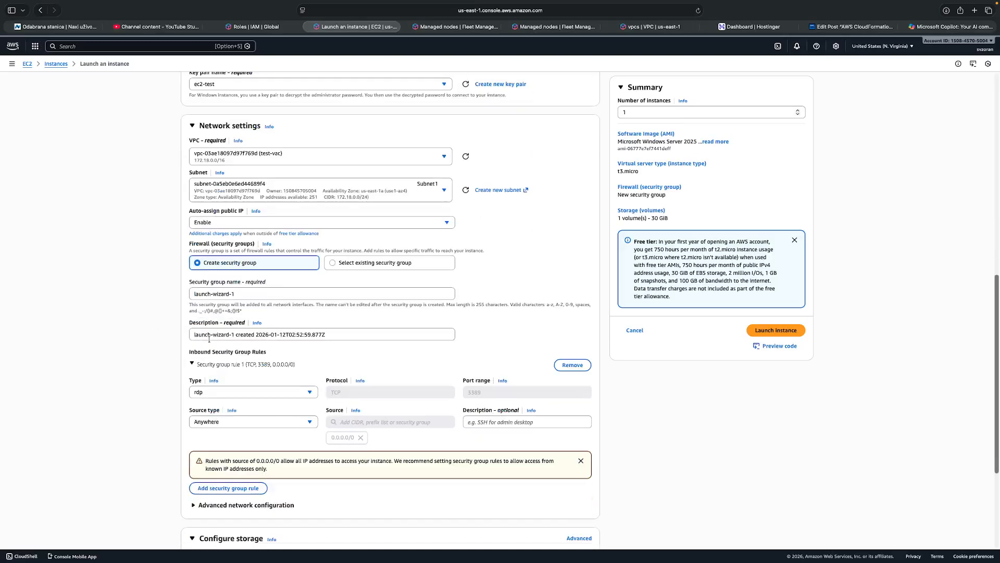
pyautogui.scroll(-1, 202, 263)
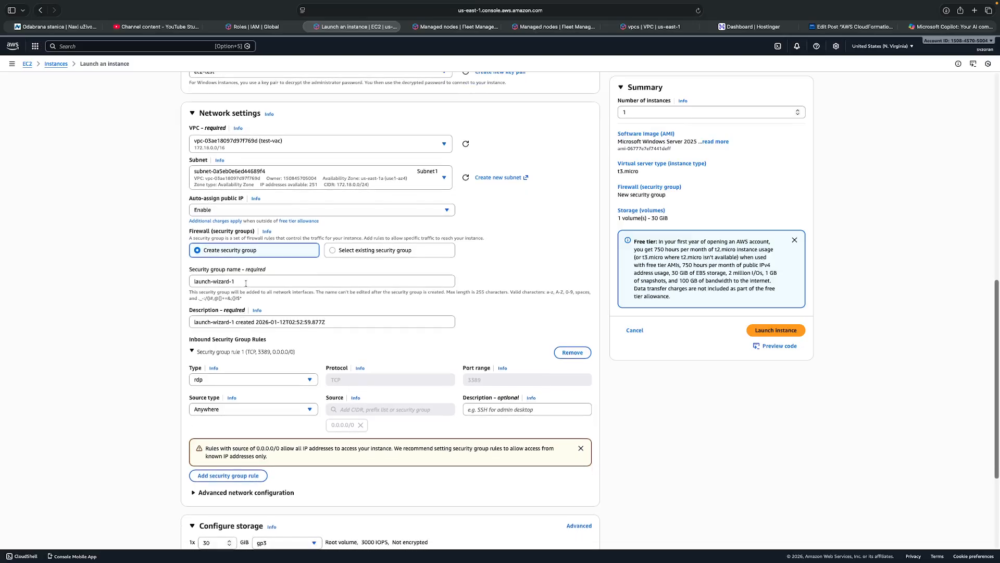
pyautogui.moveTo(246, 283); pyautogui.dragTo(190, 281)
pyautogui.press('BackSpace')
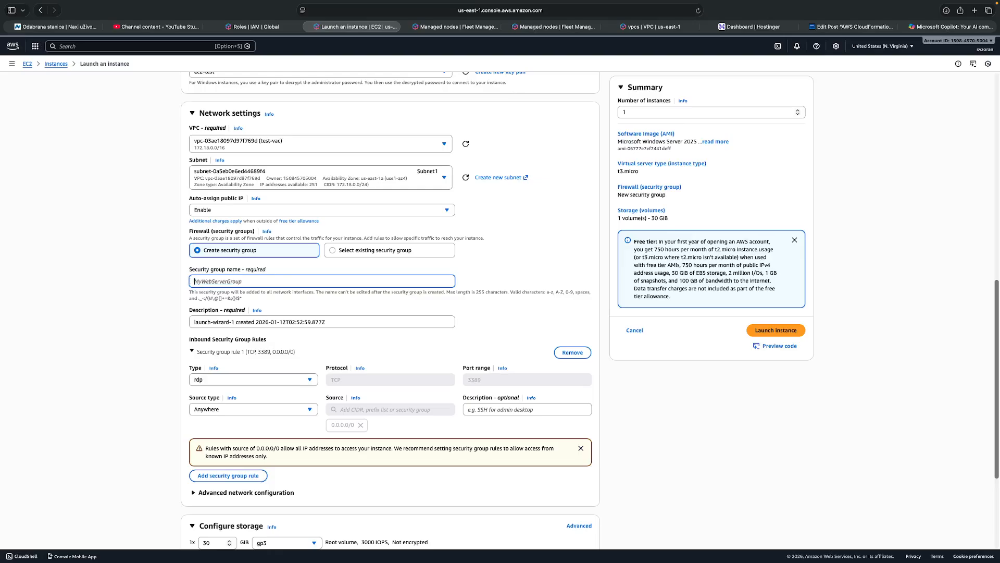
pyautogui.write('ec2-test-sg')
pyautogui.click(266, 412)
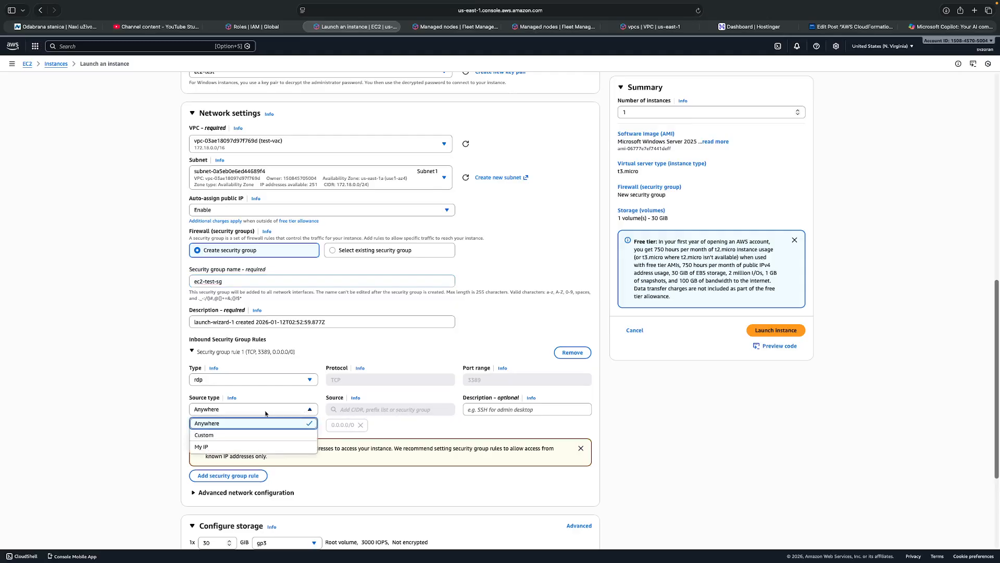
pyautogui.click(217, 449)
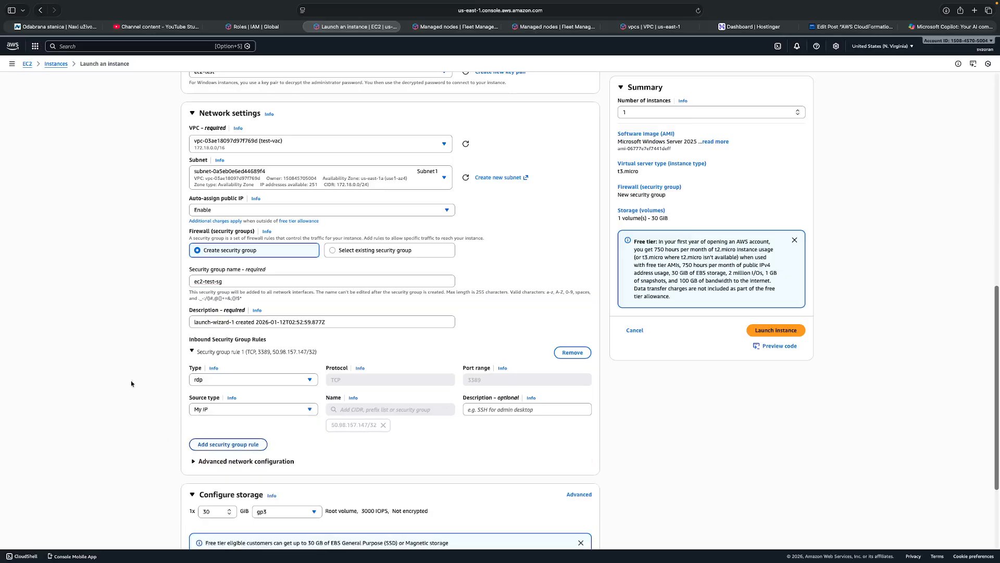
# - Assign the ec2-ssm-test IAM instance profile in the advanced details of the instance being launched
pyautogui.scroll(-3, 123, 315)
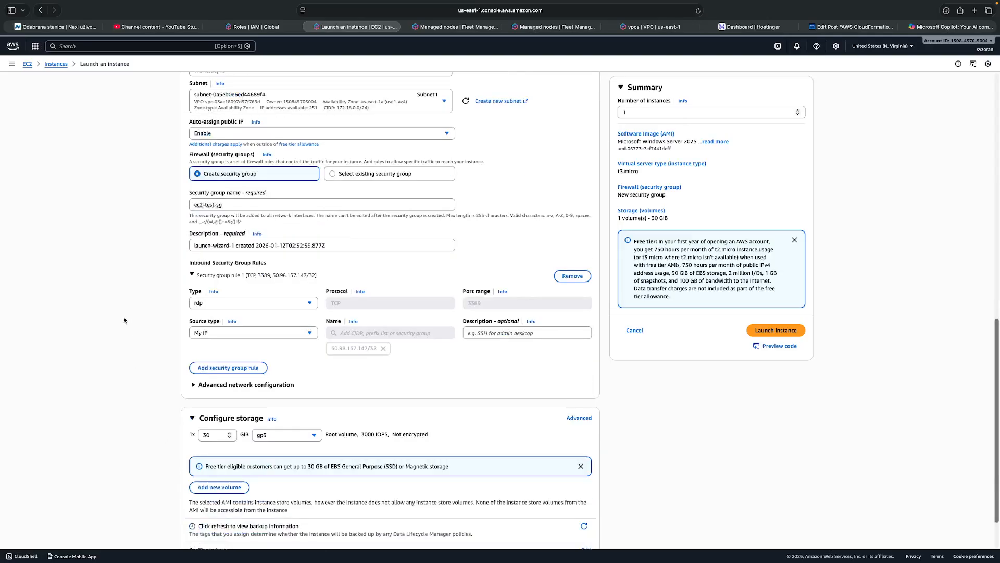
pyautogui.scroll(-2, 124, 320)
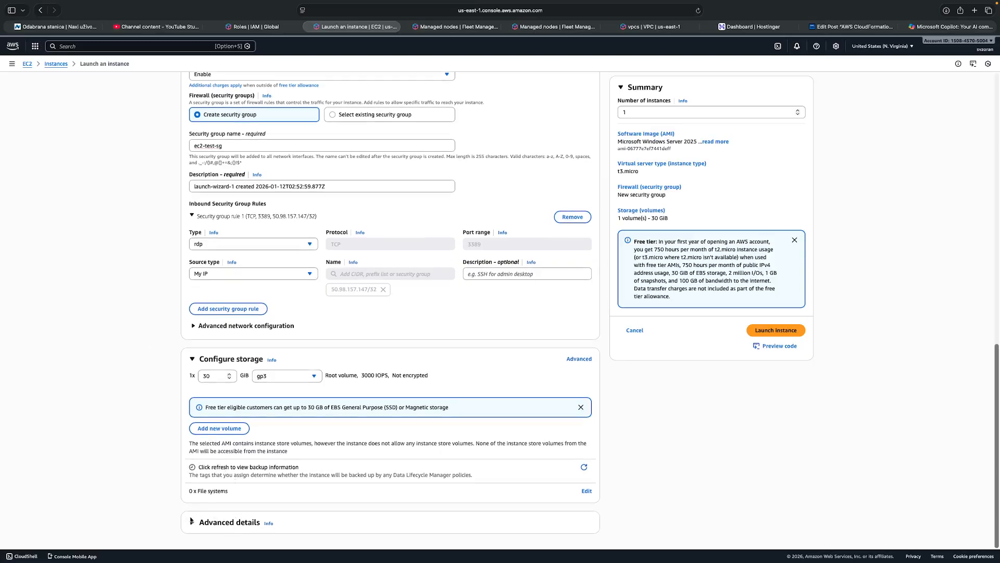
pyautogui.click(192, 522)
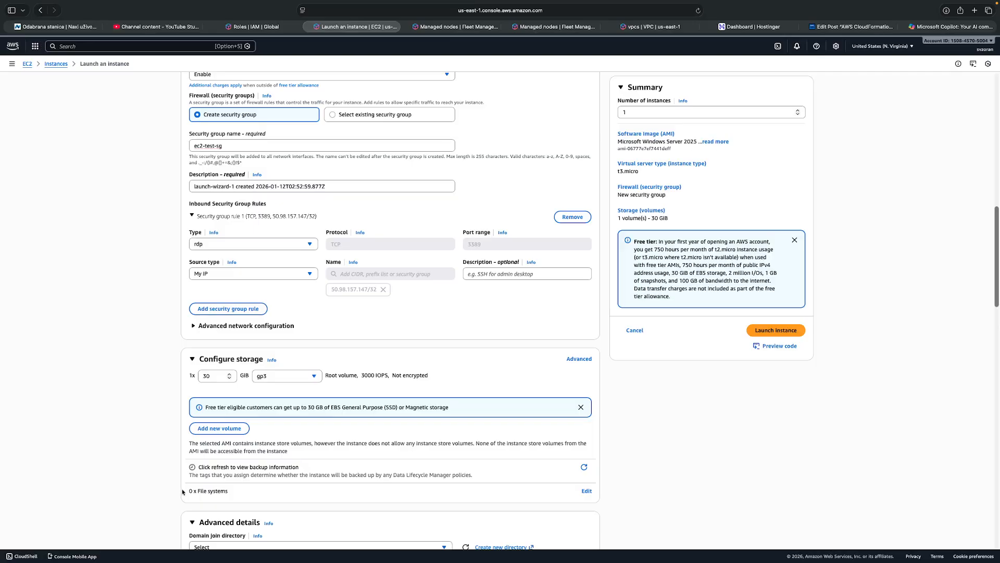
pyautogui.scroll(-10, 156, 362)
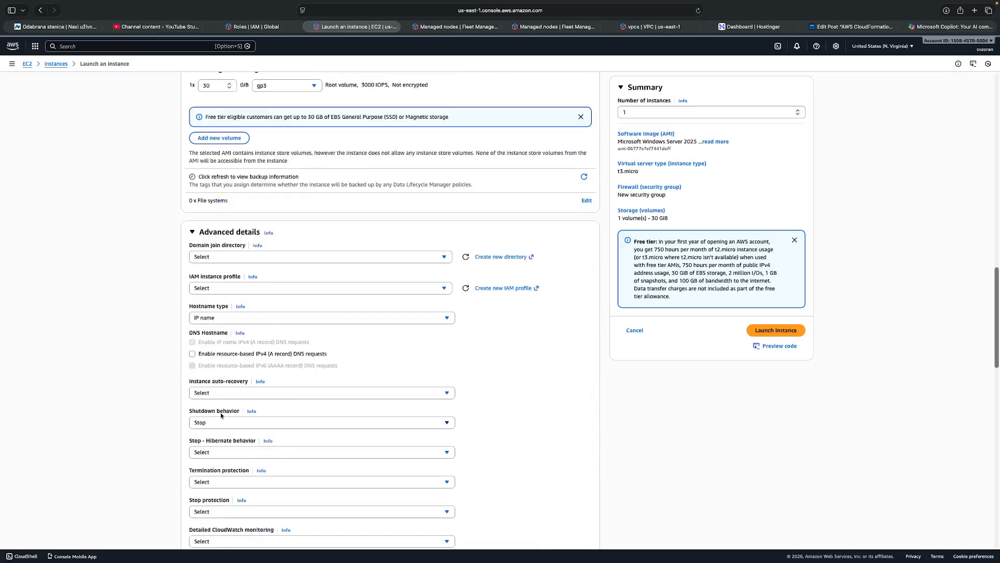
pyautogui.scroll(-1, 158, 346)
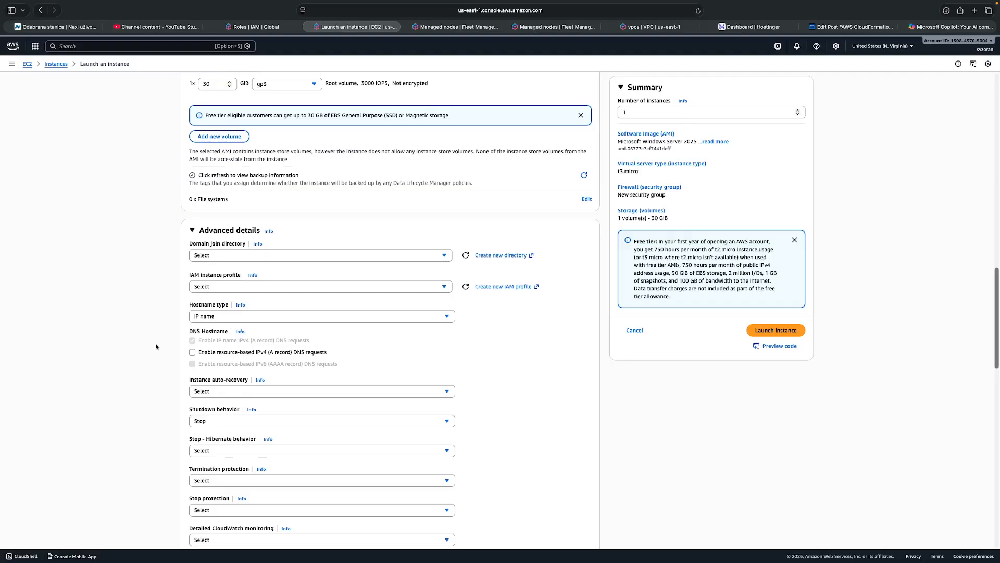
pyautogui.click(231, 288)
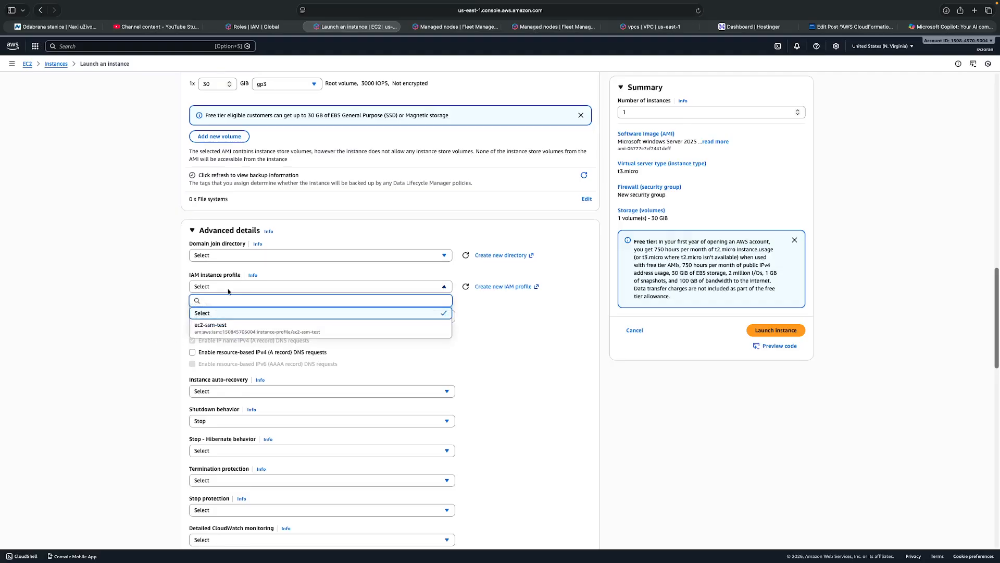
pyautogui.click(203, 335)
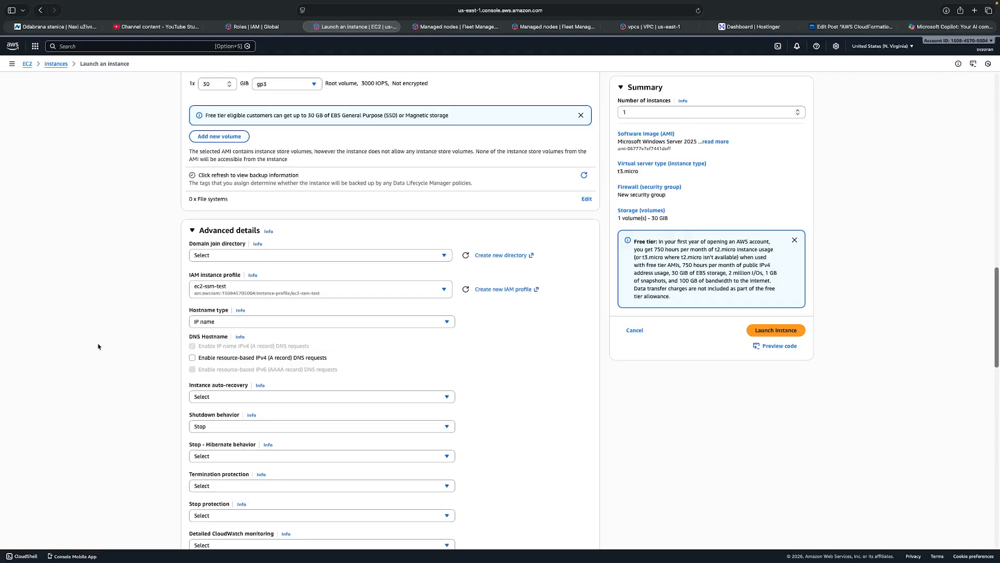
# - Review the remaining advanced details, keep their defaults, and launch the Windows instance
pyautogui.scroll(-6, 104, 346)
pyautogui.scroll(-20, 112, 347)
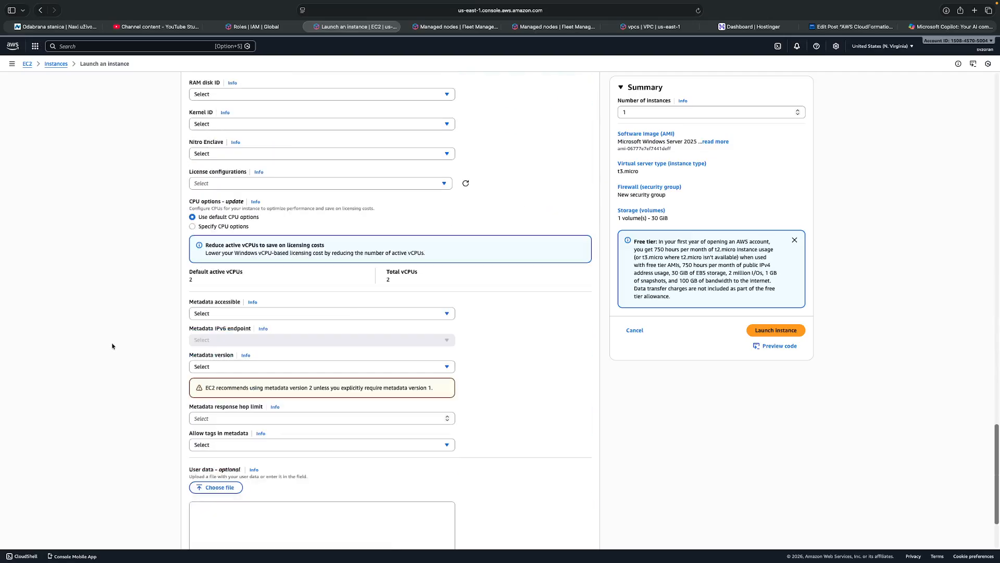
pyautogui.scroll(-1, 111, 345)
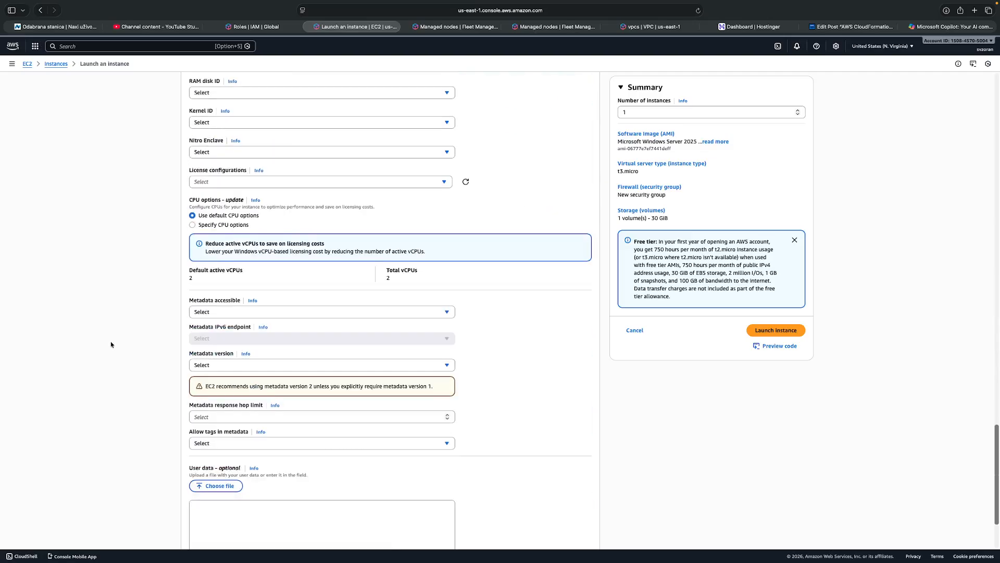
pyautogui.scroll(-2, 110, 343)
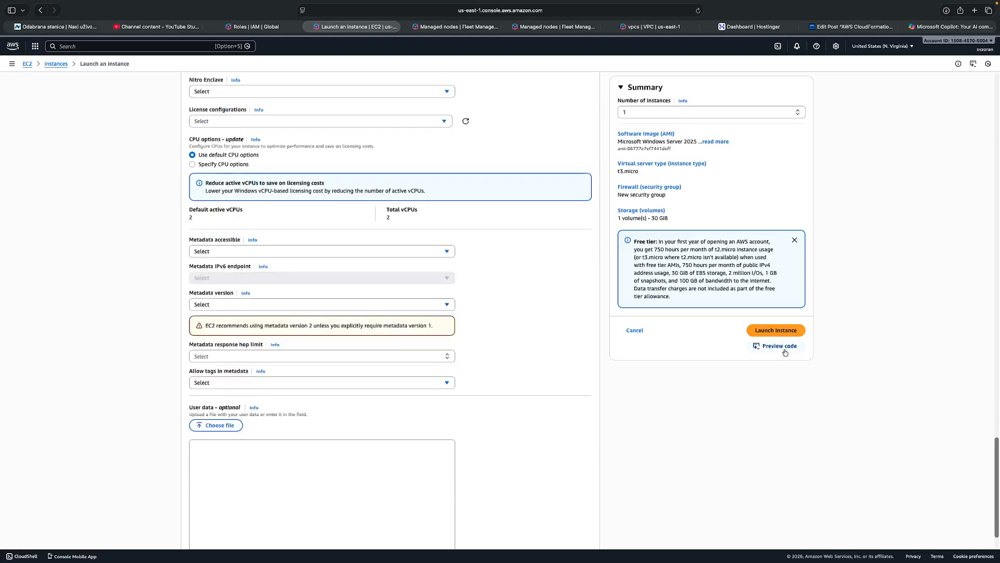
pyautogui.click(783, 336)
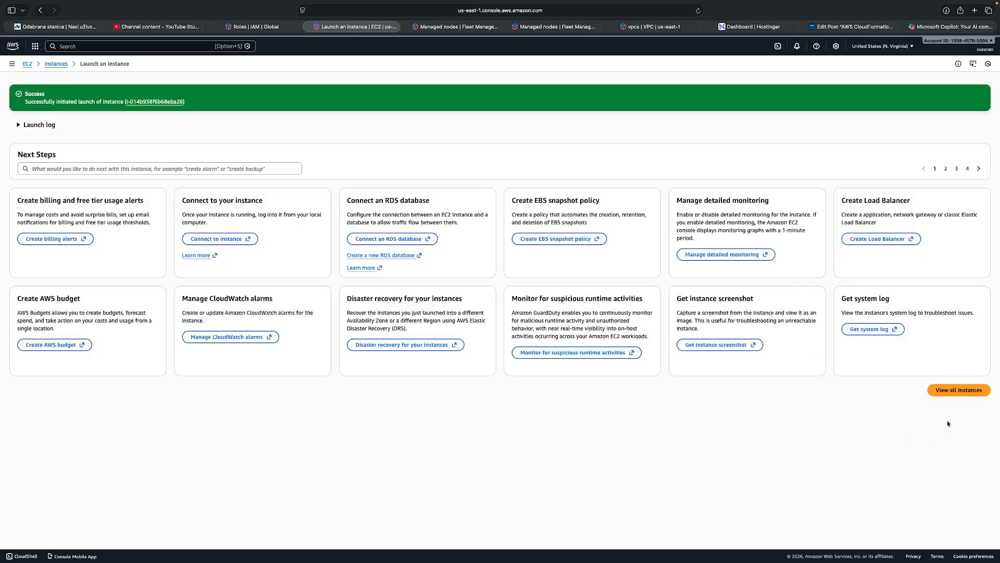
# - Show all EC2 instances, select windows-test-ec2 and refresh the list to check its state and status checks
pyautogui.click(970, 391)
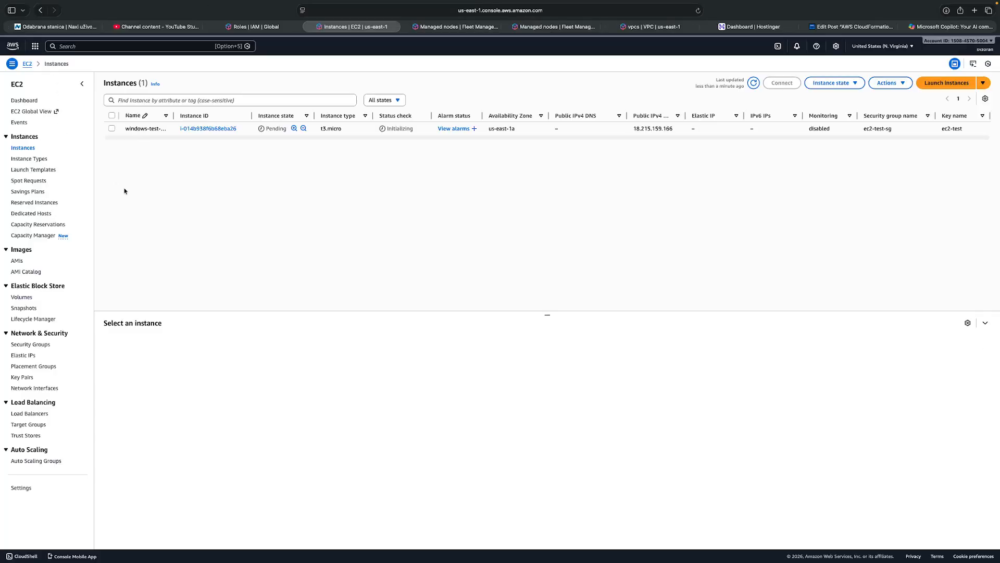
pyautogui.click(112, 129)
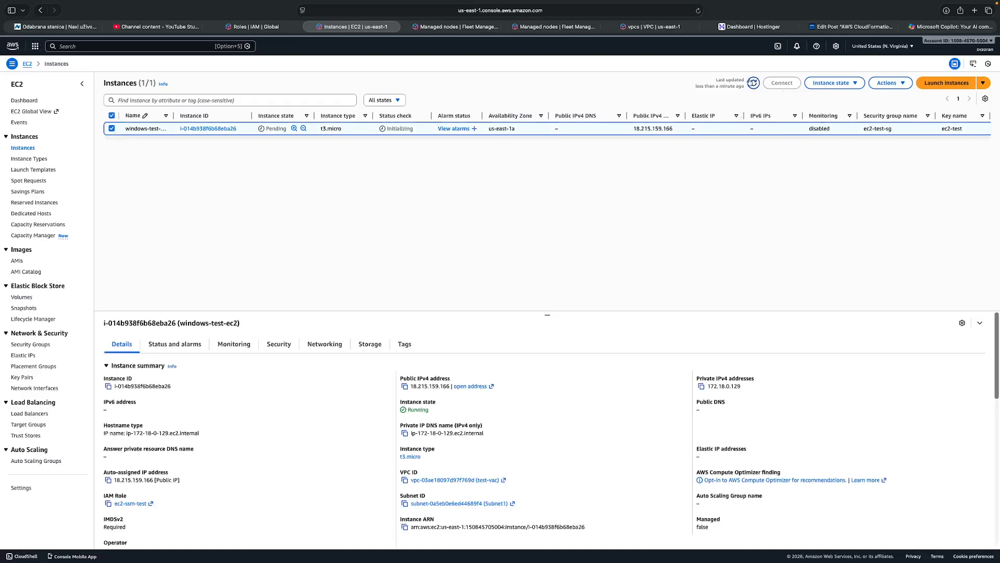
pyautogui.click(753, 83)
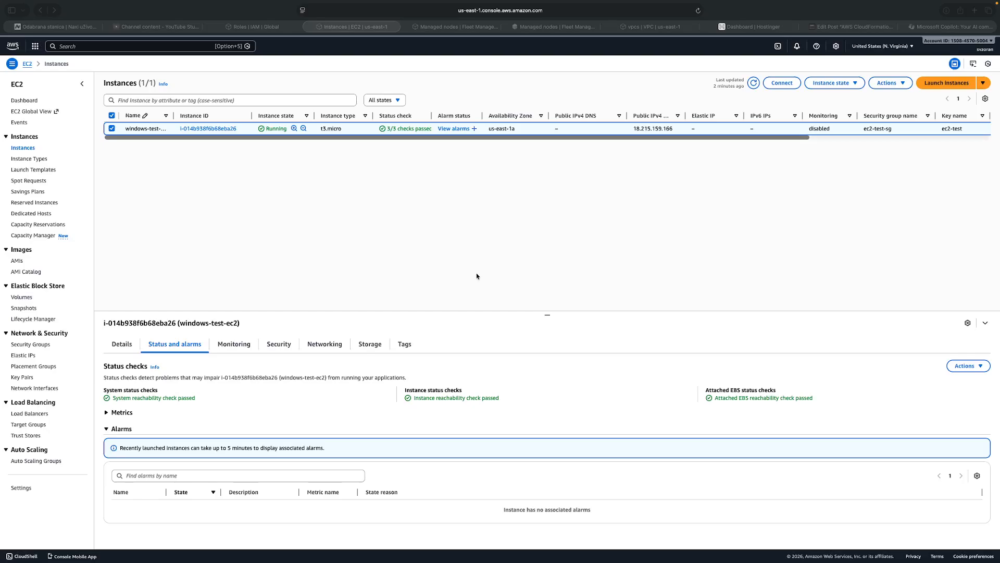
# - Switch to the open Fleet Manager page and go to the Systems Manager home page
pyautogui.click(432, 27)
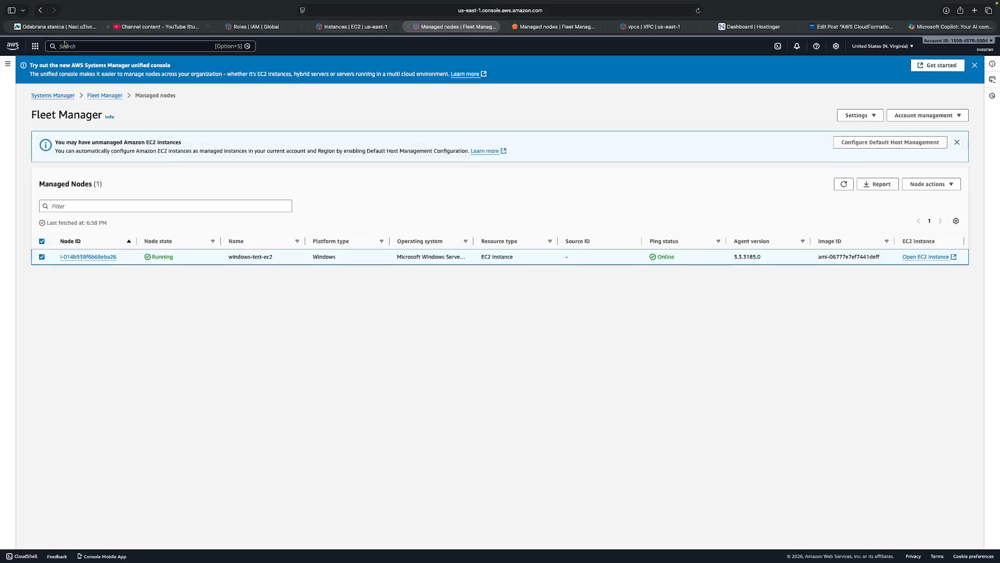
pyautogui.click(56, 98)
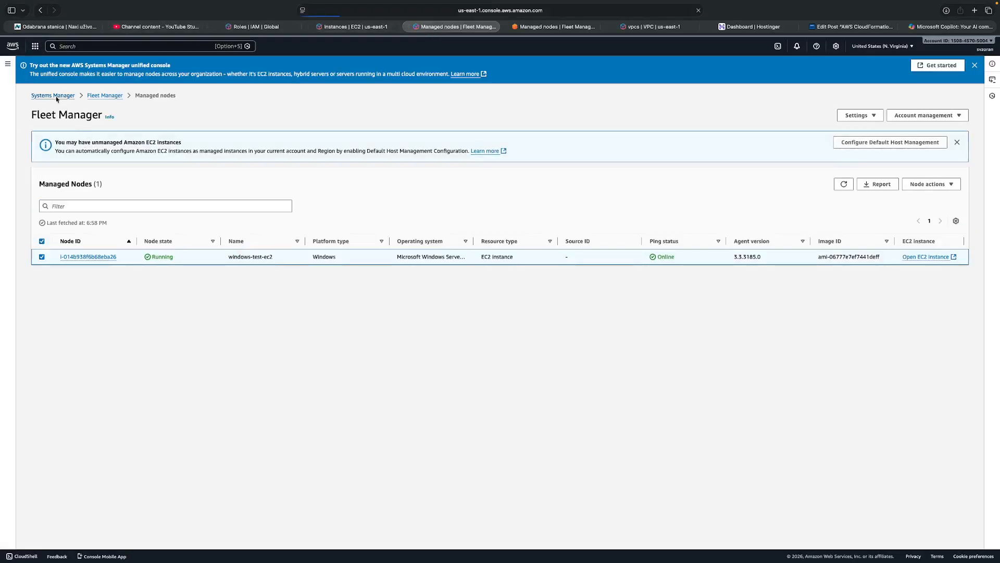